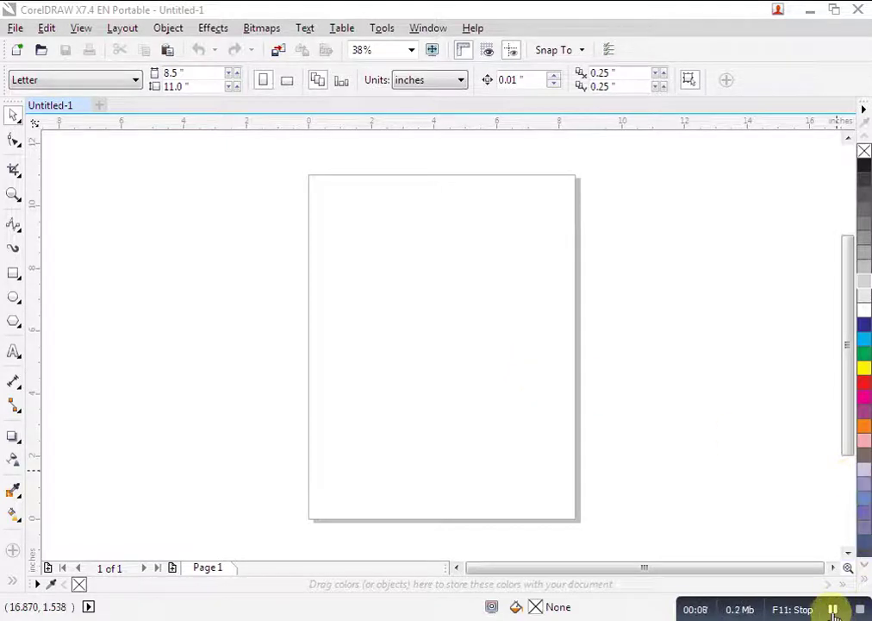
# Step: Draw a tall 4.955 × 6.017 in rectangle for the shirt body
pyautogui.click(17, 274)
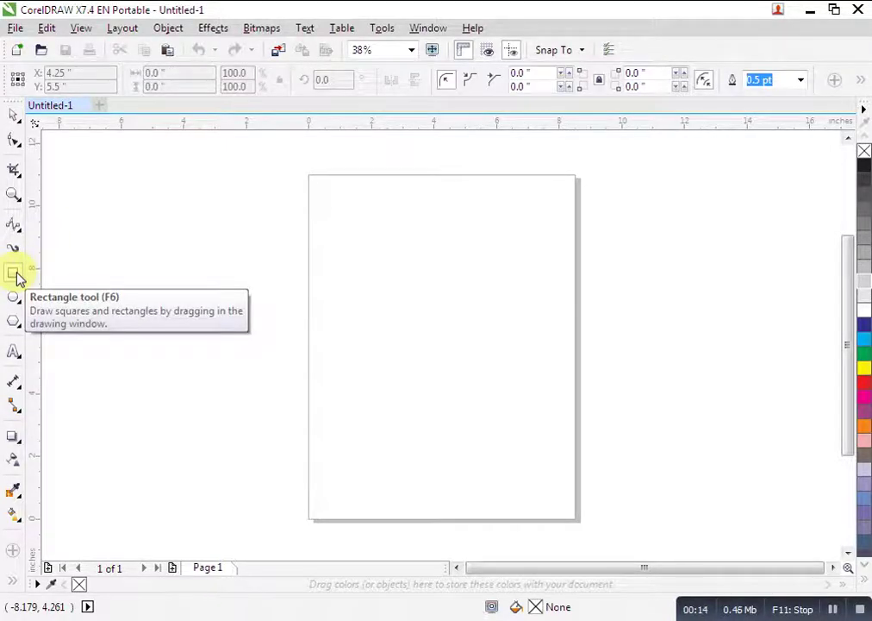
pyautogui.moveTo(371, 287)
pyautogui.mouseDown()
pyautogui.moveTo(537, 453)
pyautogui.moveTo(511, 481)
pyautogui.mouseUp()
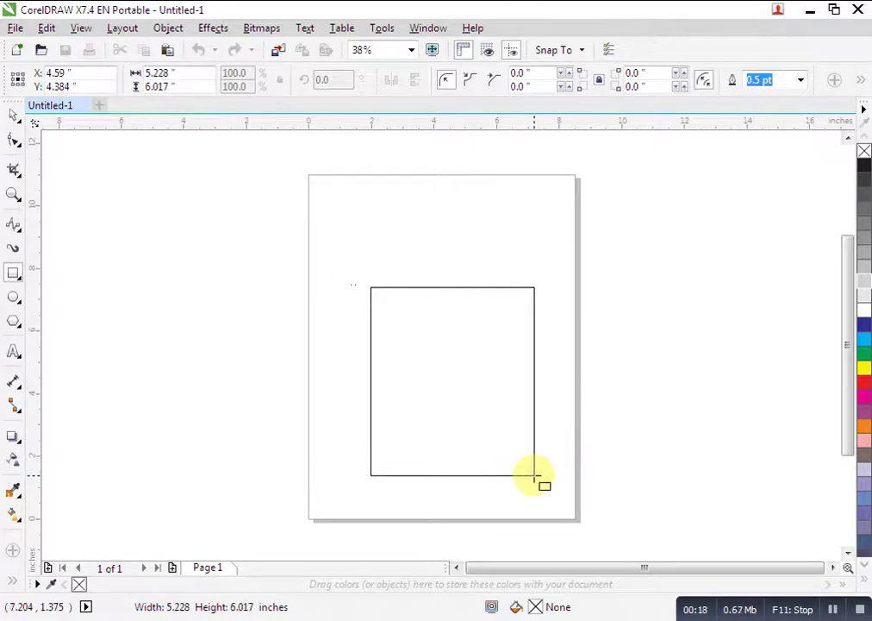
pyautogui.moveTo(512, 480); pyautogui.dragTo(526, 475)
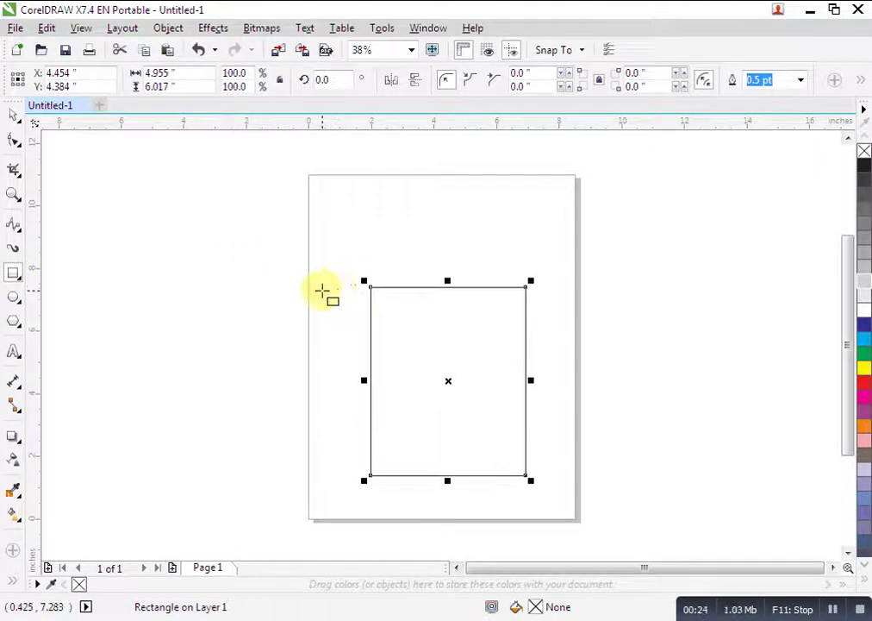
# Step: Draw a wide 7.651 × 2.233 in sleeve rectangle across the body's upper part
pyautogui.moveTo(325, 288); pyautogui.dragTo(558, 354)
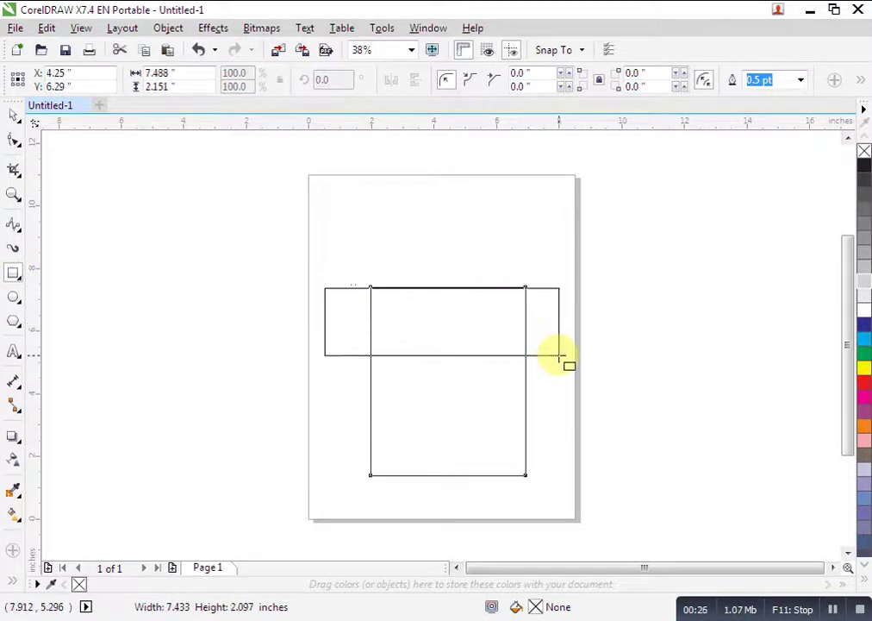
pyautogui.moveTo(559, 354); pyautogui.dragTo(564, 357)
pyautogui.scroll(1, 723, 380)
pyautogui.scroll(-1, 724, 380)
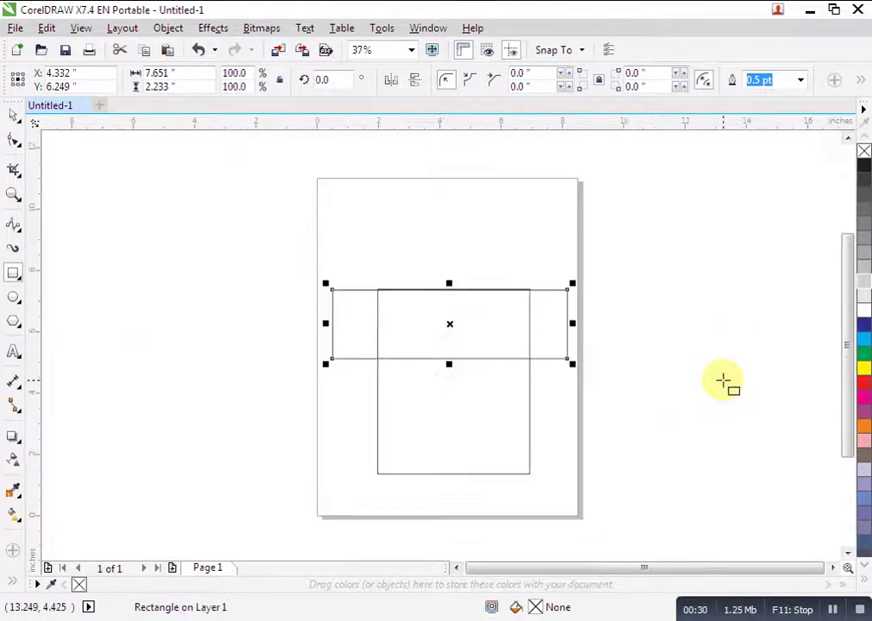
pyautogui.click(13, 122)
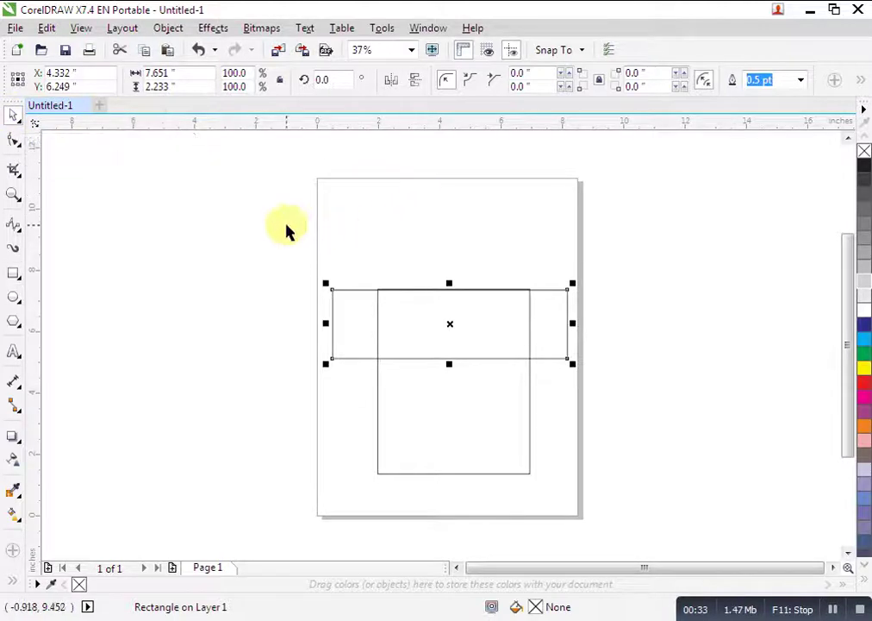
# Step: Marquee-select both crossing rectangles so 2 objects are selected
pyautogui.moveTo(287, 227); pyautogui.dragTo(606, 498)
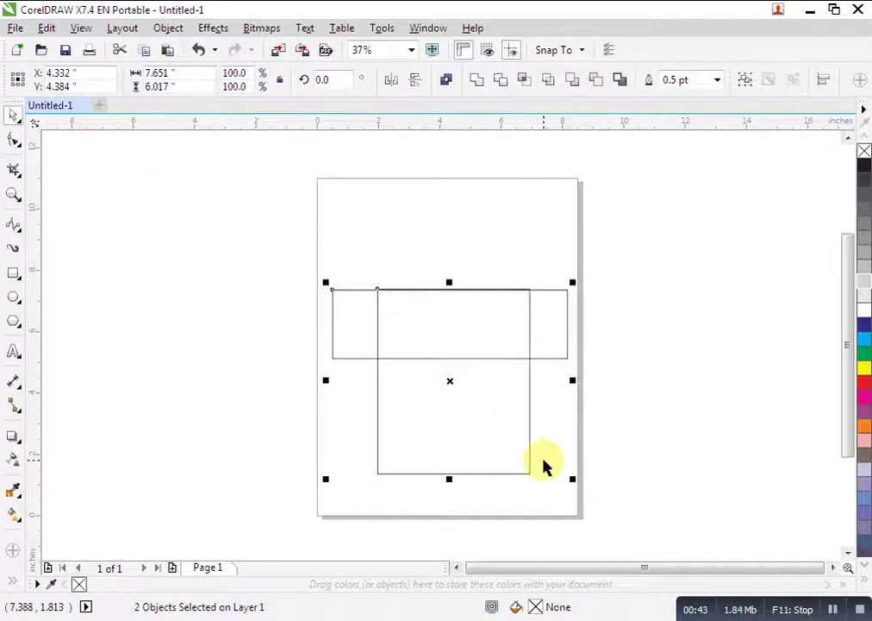
pyautogui.scroll(1, 543, 463)
pyautogui.scroll(1, 543, 463)
pyautogui.moveTo(852, 400); pyautogui.dragTo(852, 307)
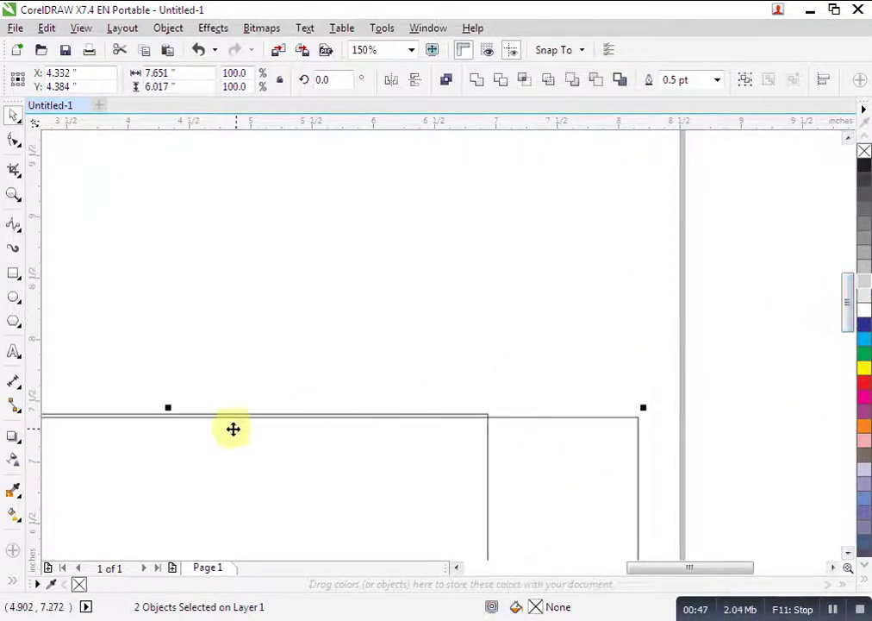
pyautogui.scroll(-2, 612, 465)
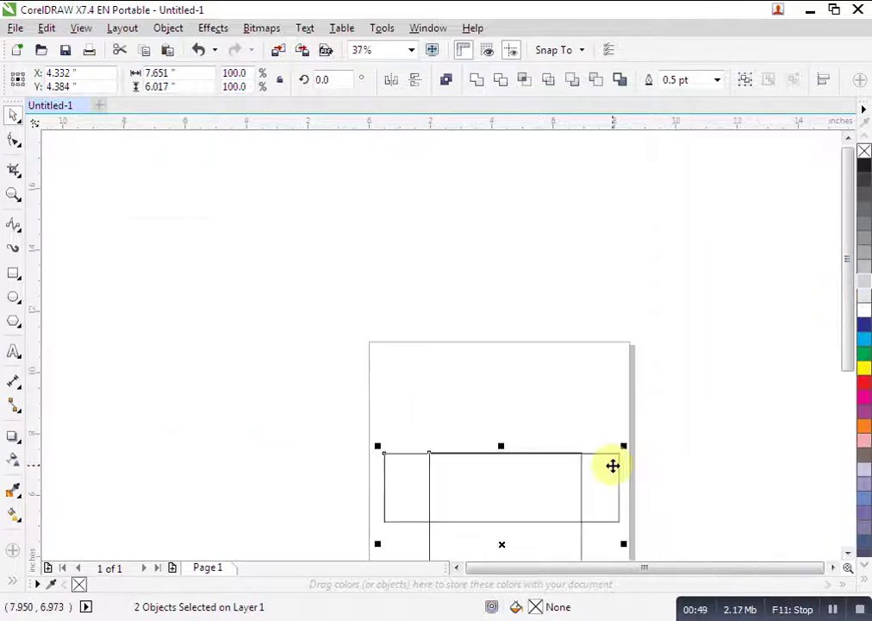
pyautogui.scroll(-1, 588, 470)
pyautogui.scroll(2, 589, 470)
pyautogui.scroll(-1, 397, 415)
pyautogui.scroll(-1, 398, 416)
pyautogui.scroll(1, 397, 417)
pyautogui.scroll(1, 398, 416)
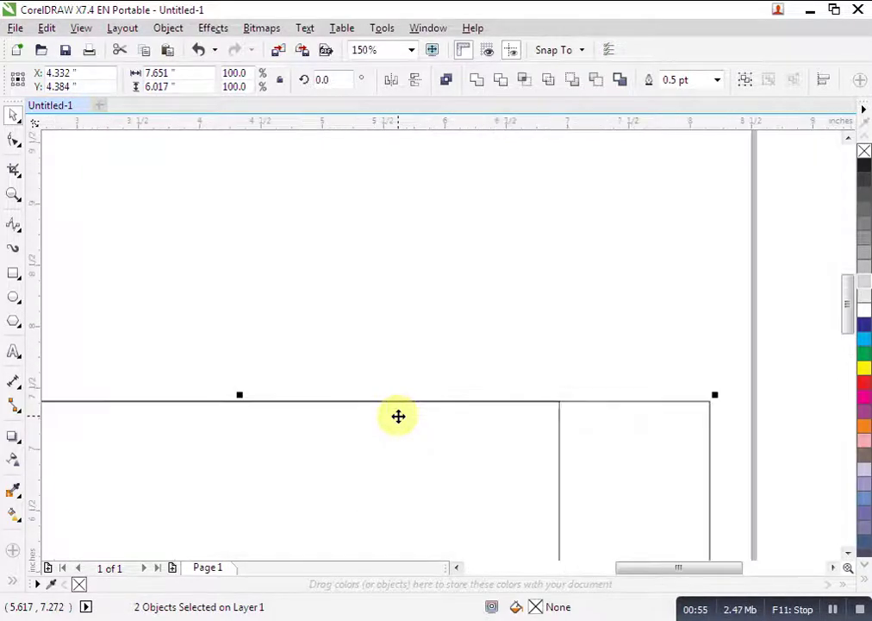
pyautogui.scroll(-2, 398, 416)
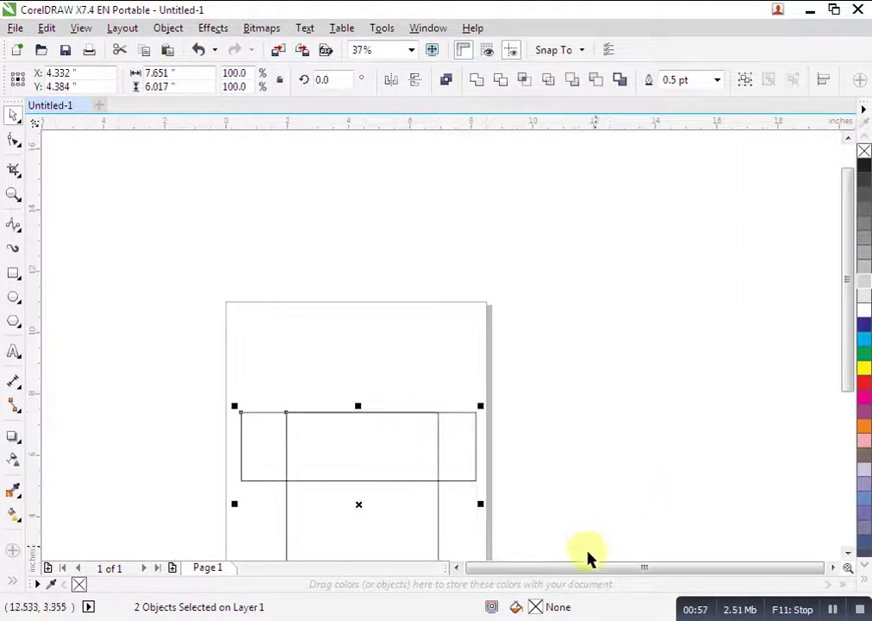
pyautogui.scroll(-1, 537, 516)
pyautogui.scroll(1, 537, 516)
pyautogui.scroll(1, 537, 519)
pyautogui.moveTo(645, 567); pyautogui.dragTo(548, 569)
pyautogui.scroll(-1, 532, 512)
pyautogui.scroll(1, 532, 512)
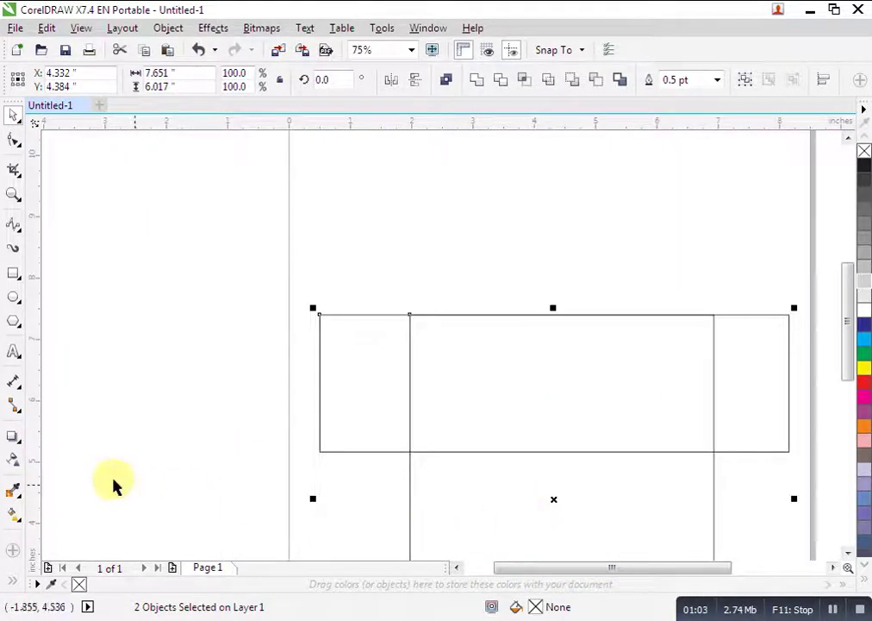
pyautogui.click(19, 198)
pyautogui.hotkey('shift', 'F2')
pyautogui.click(656, 385)
pyautogui.rightClick(656, 385)
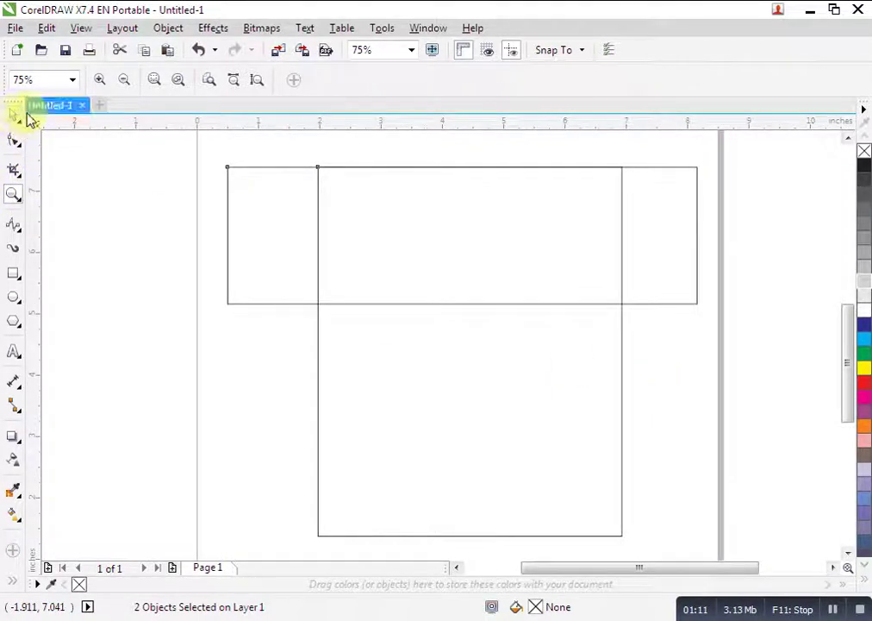
pyautogui.click(17, 116)
pyautogui.moveTo(189, 136); pyautogui.dragTo(648, 545)
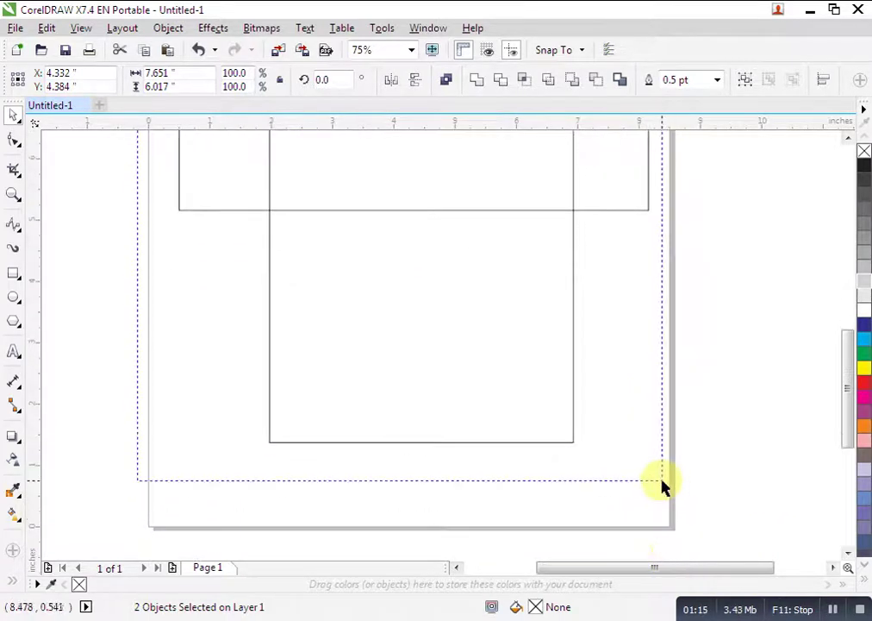
pyautogui.moveTo(648, 545); pyautogui.dragTo(658, 485)
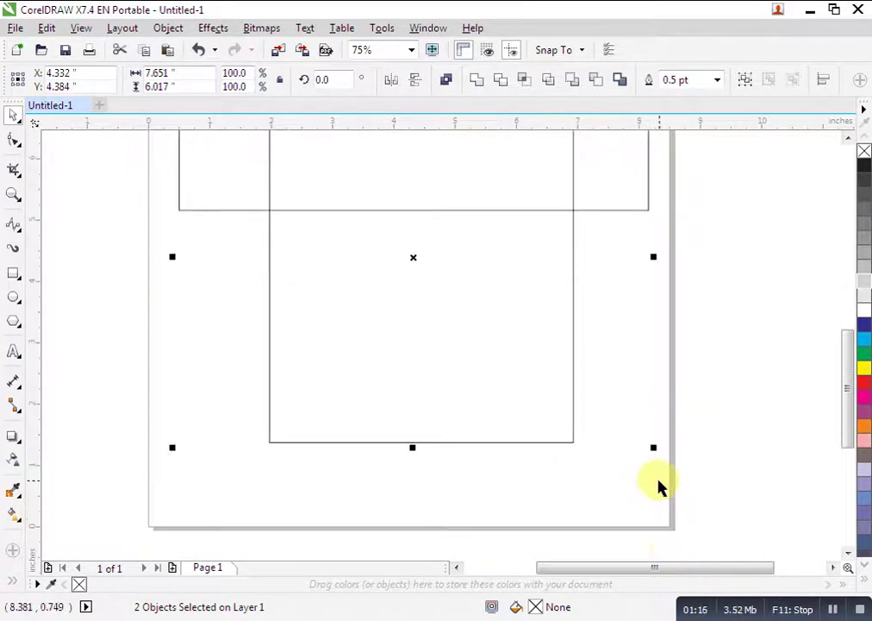
pyautogui.click(478, 86)
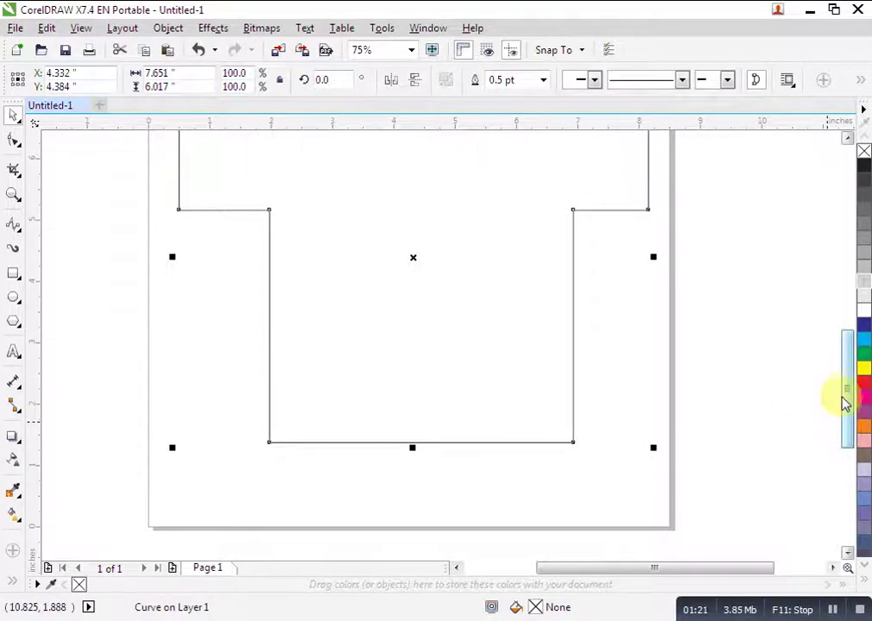
# Step: Weld the two rectangles into one 7.651 × 6.017 in T-shaped curve
pyautogui.moveTo(845, 403); pyautogui.dragTo(849, 369)
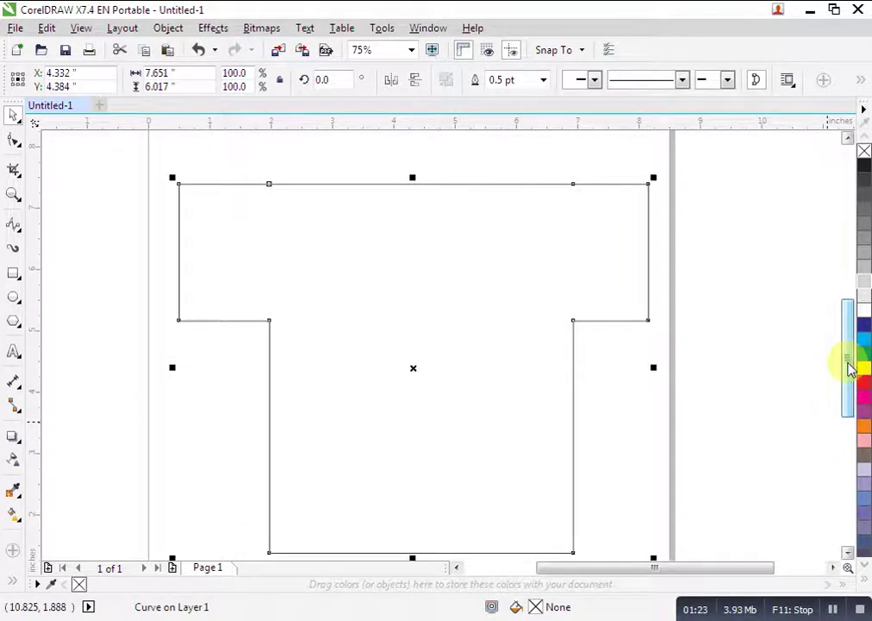
# Step: Show the welded curve's 10 nodes with the Shape tool and turn on the document grid
pyautogui.click(15, 139)
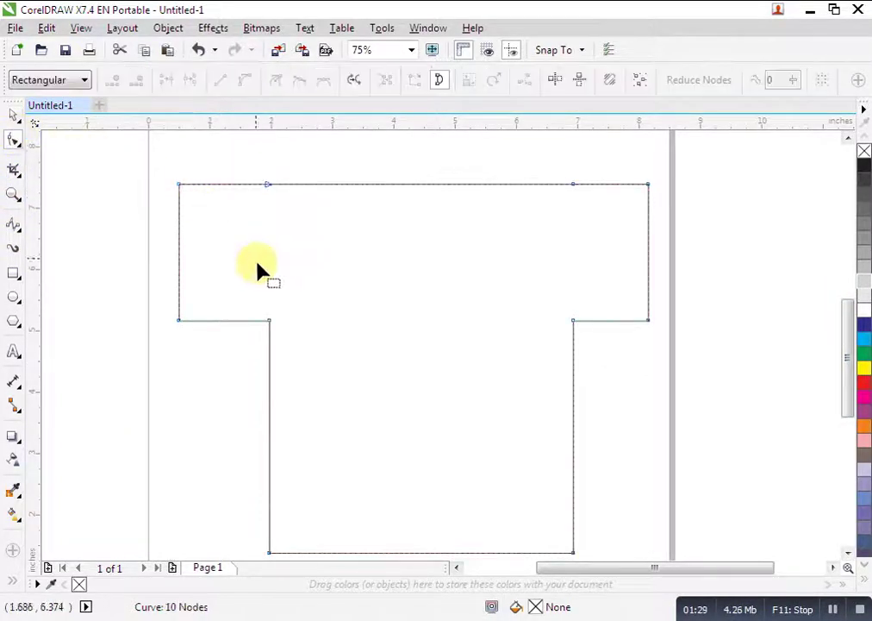
pyautogui.scroll(1, 191, 345)
pyautogui.scroll(1, 183, 312)
pyautogui.scroll(1, 194, 316)
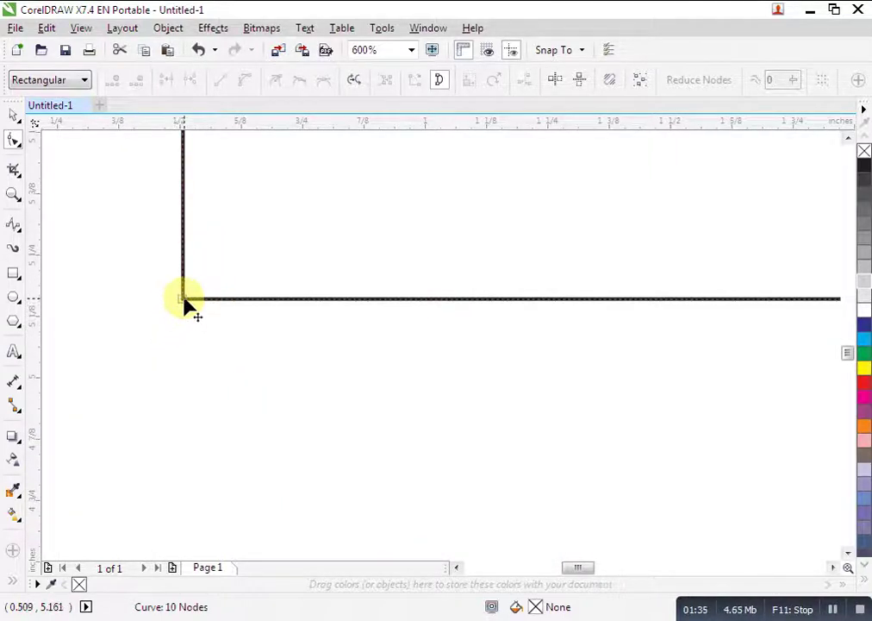
pyautogui.scroll(-1, 187, 301)
pyautogui.scroll(-2, 186, 302)
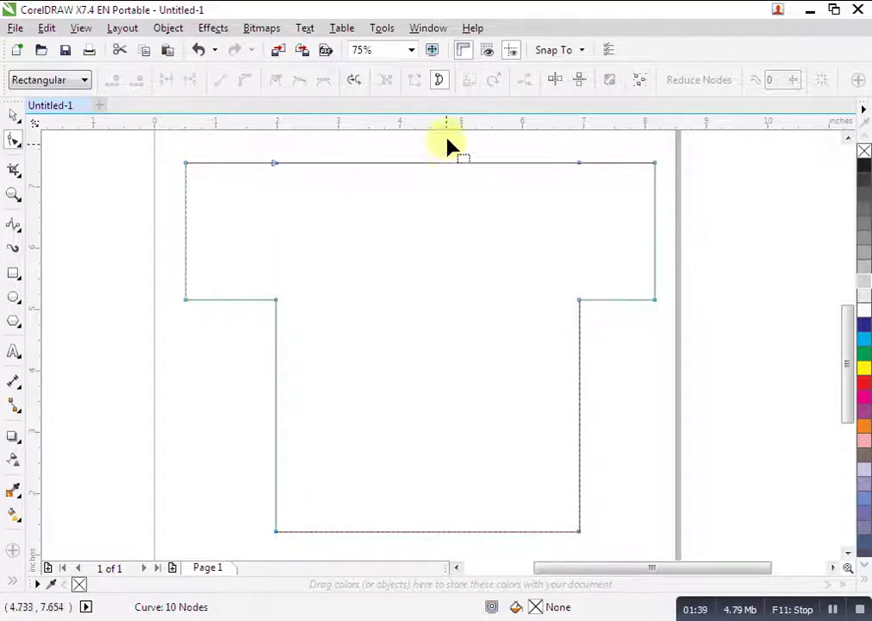
pyautogui.click(488, 52)
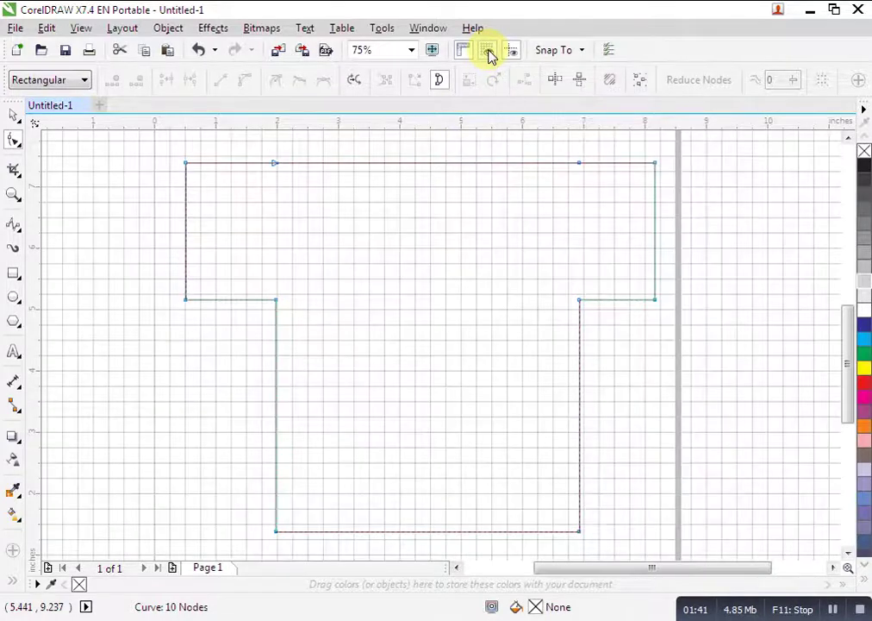
# Step: Slope the left shoulder and angle the left sleeve by moving its corner nodes
pyautogui.doubleClick(186, 300)
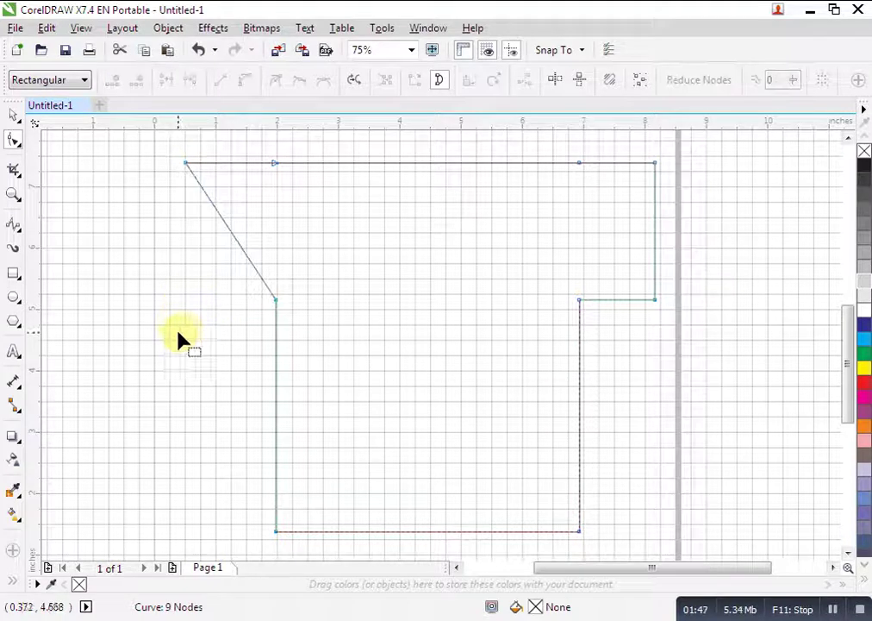
pyautogui.hotkey('ctrl', 'z')
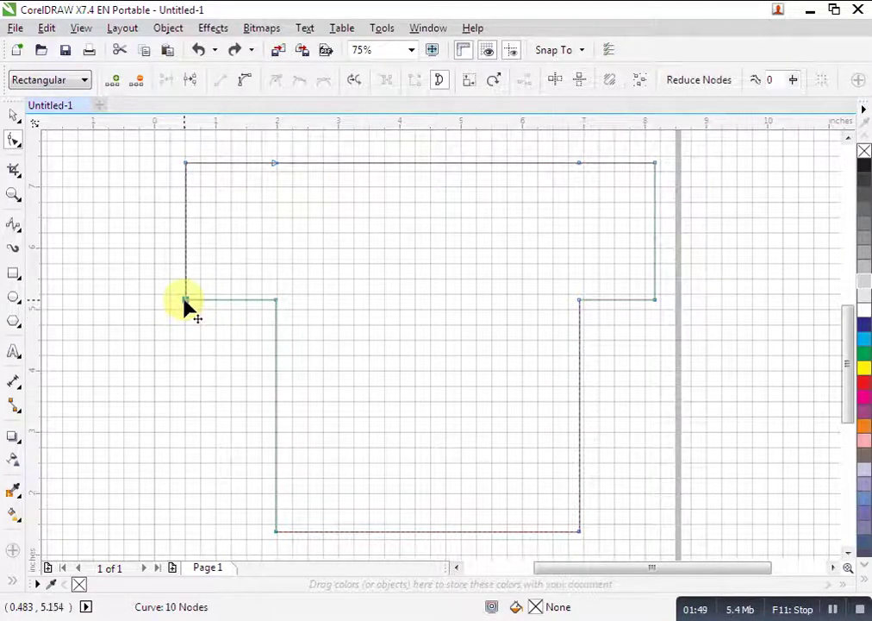
pyautogui.moveTo(186, 300); pyautogui.dragTo(184, 341)
pyautogui.moveTo(185, 164)
pyautogui.mouseDown()
pyautogui.moveTo(187, 199)
pyautogui.moveTo(162, 249)
pyautogui.moveTo(152, 250)
pyautogui.moveTo(172, 249)
pyautogui.mouseUp()
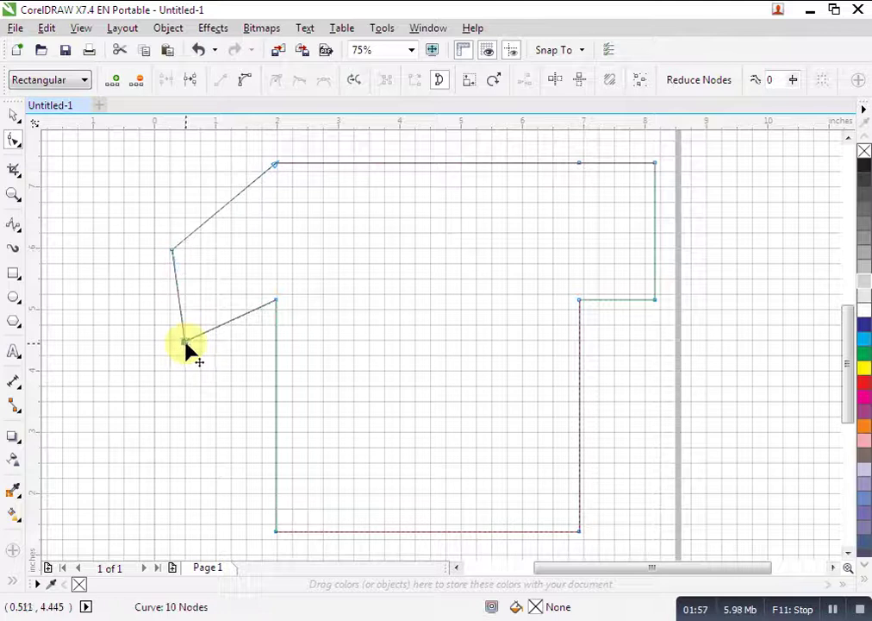
pyautogui.moveTo(185, 343); pyautogui.dragTo(203, 344)
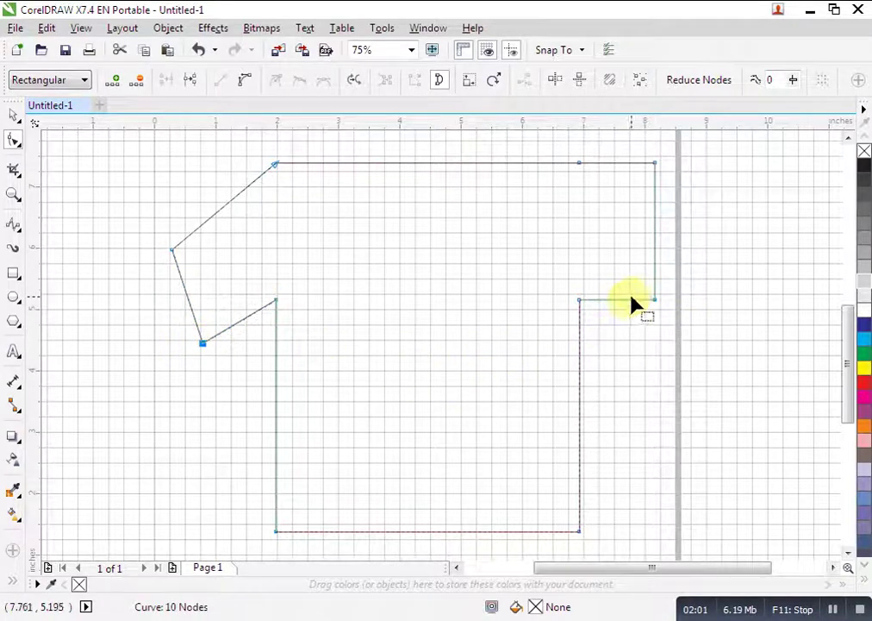
# Step: Mirror the slope on the right shoulder and sleeve, then hide the grid
pyautogui.moveTo(656, 302); pyautogui.dragTo(646, 354)
pyautogui.moveTo(654, 162); pyautogui.dragTo(676, 244)
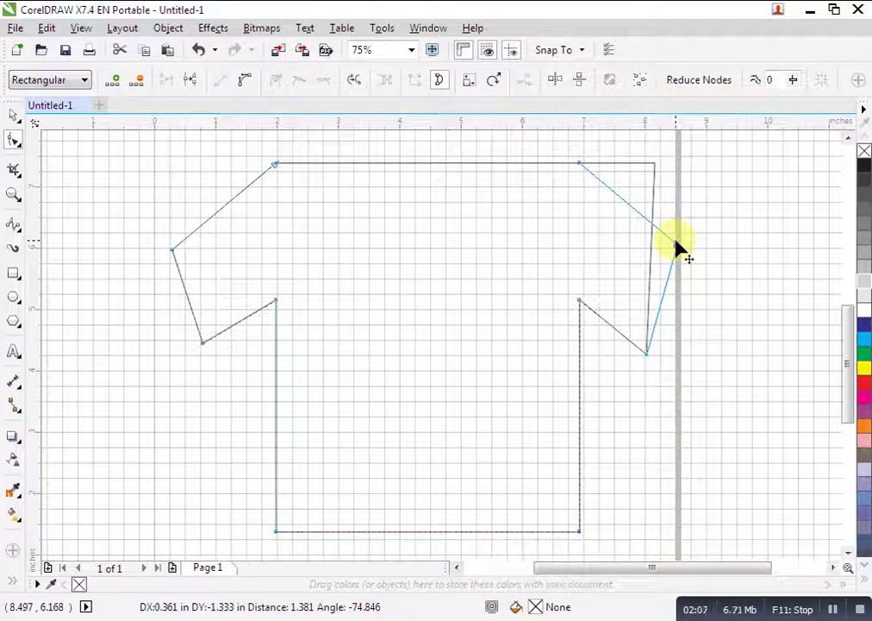
pyautogui.moveTo(678, 248); pyautogui.dragTo(677, 249)
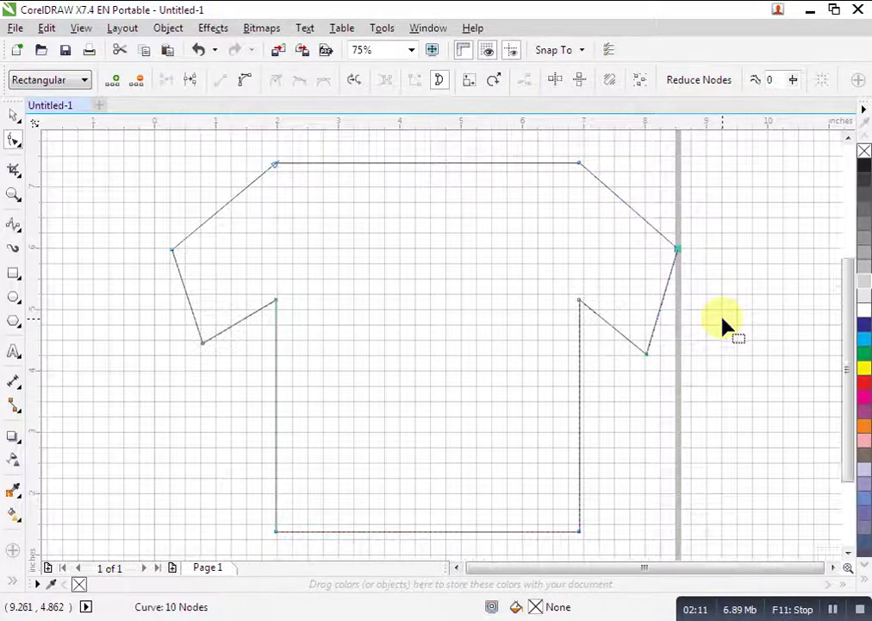
pyautogui.scroll(-2, 722, 324)
pyautogui.scroll(1, 722, 324)
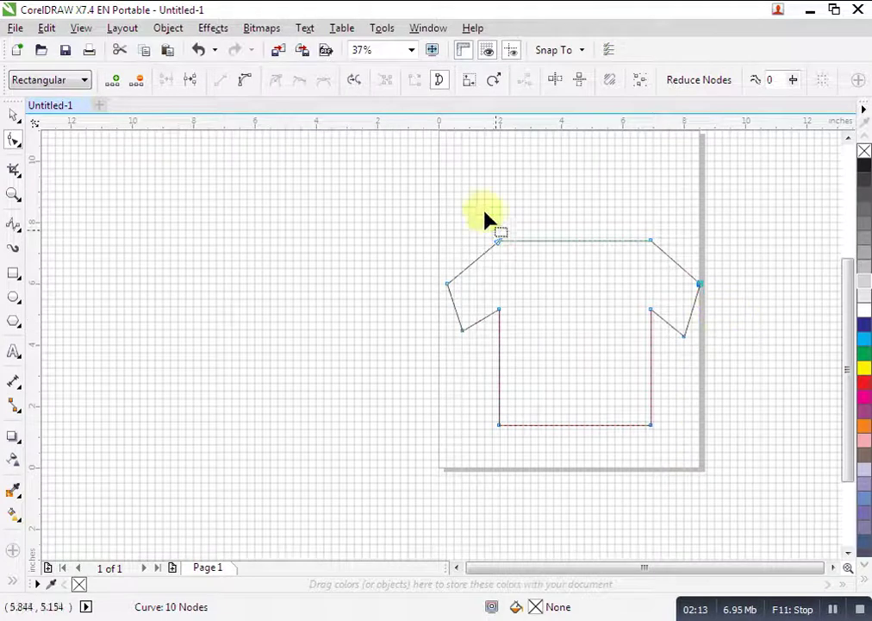
pyautogui.click(488, 52)
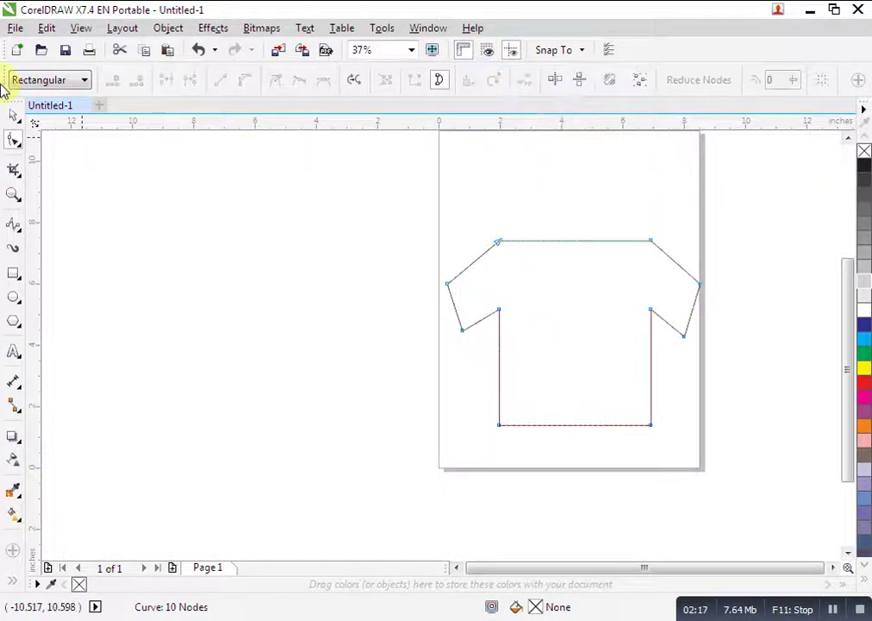
# Step: Narrow the T-shirt outline to 78.2% (6.449 × 6.017 in) and move it up-right
pyautogui.click(12, 116)
pyautogui.moveTo(368, 175); pyautogui.dragTo(730, 352)
pyautogui.moveTo(756, 419); pyautogui.dragTo(713, 483)
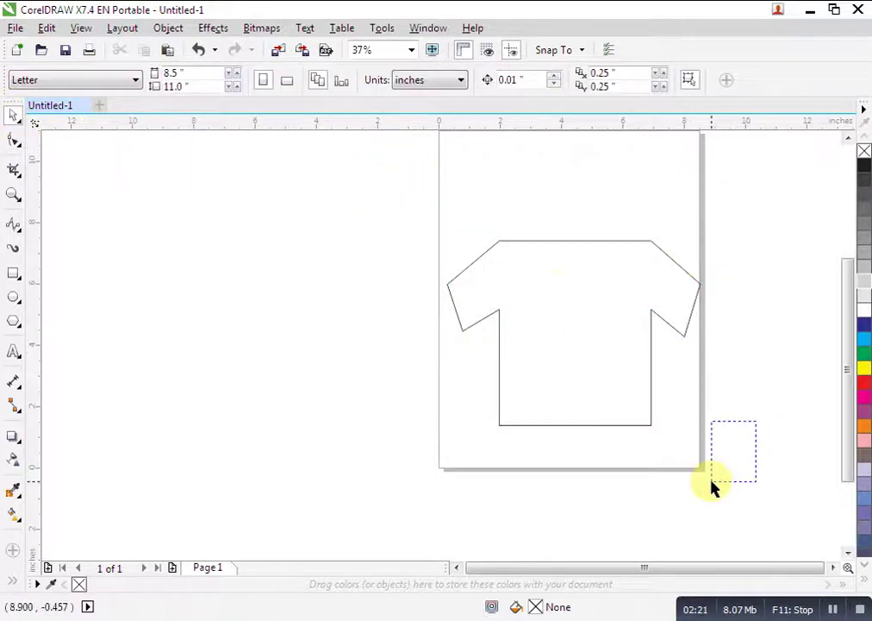
pyautogui.moveTo(551, 226); pyautogui.dragTo(721, 446)
pyautogui.moveTo(706, 333); pyautogui.dragTo(649, 333)
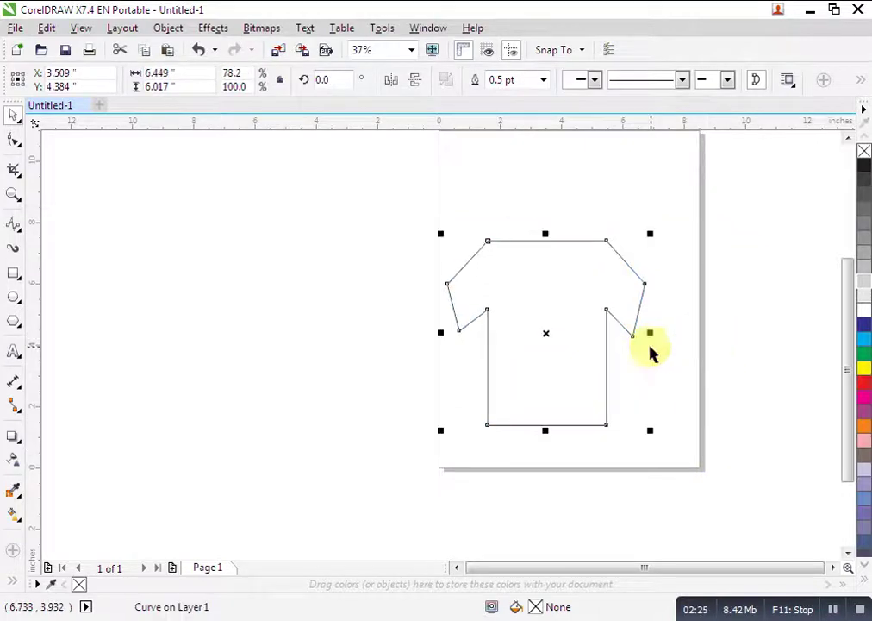
pyautogui.moveTo(561, 302); pyautogui.dragTo(588, 268)
pyautogui.scroll(2, 587, 267)
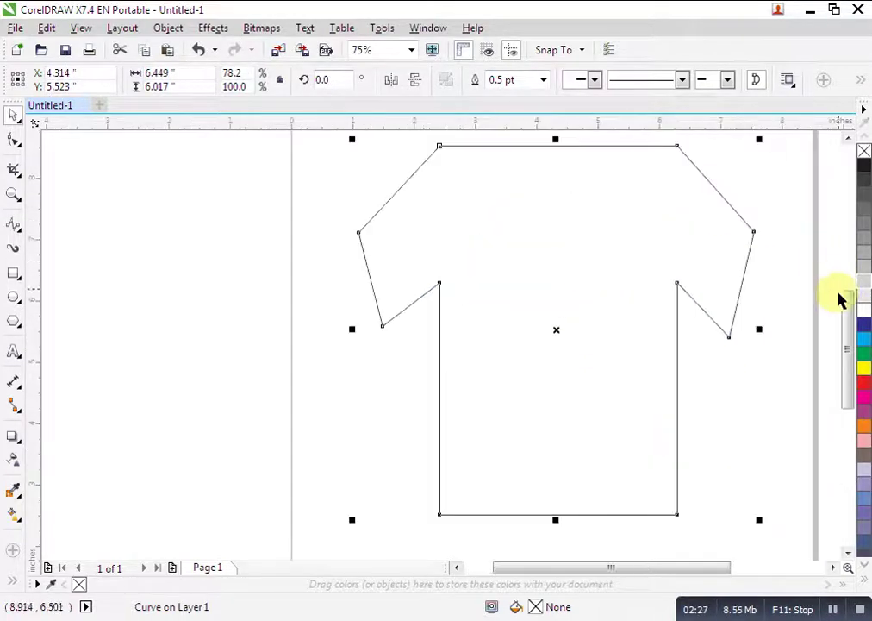
pyautogui.scroll(2, 839, 295)
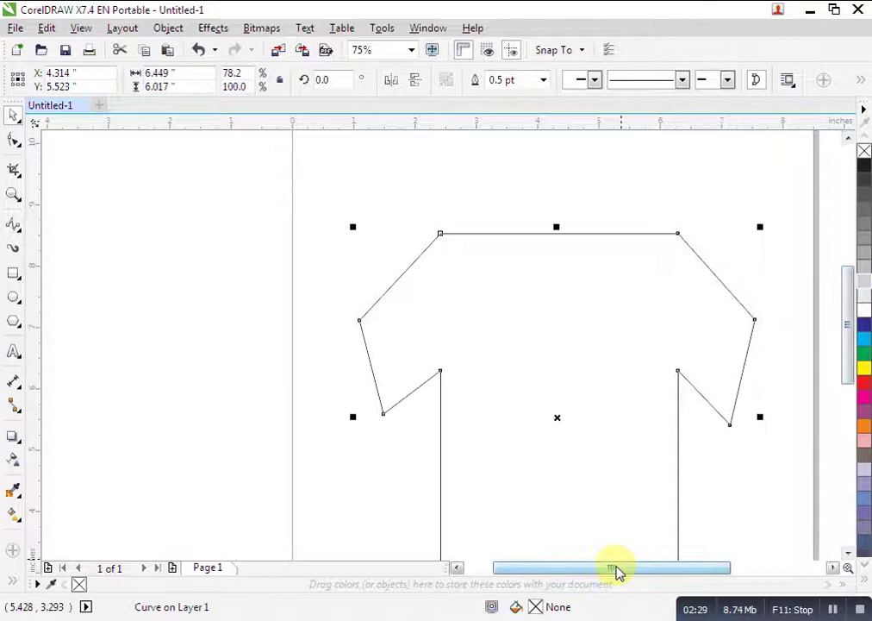
pyautogui.scroll(-2, 619, 543)
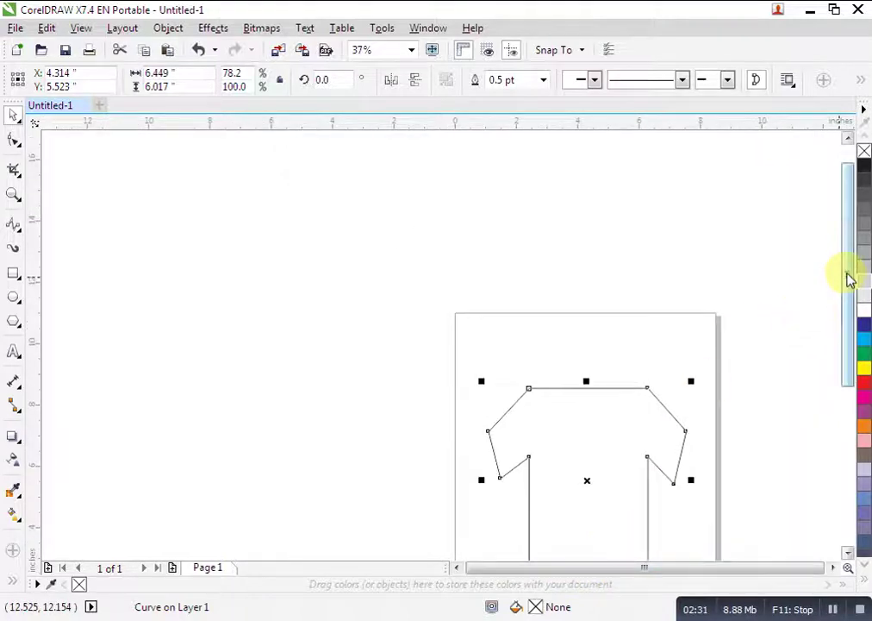
pyautogui.moveTo(849, 278)
pyautogui.mouseDown()
pyautogui.moveTo(849, 352)
pyautogui.moveTo(849, 335)
pyautogui.mouseUp()
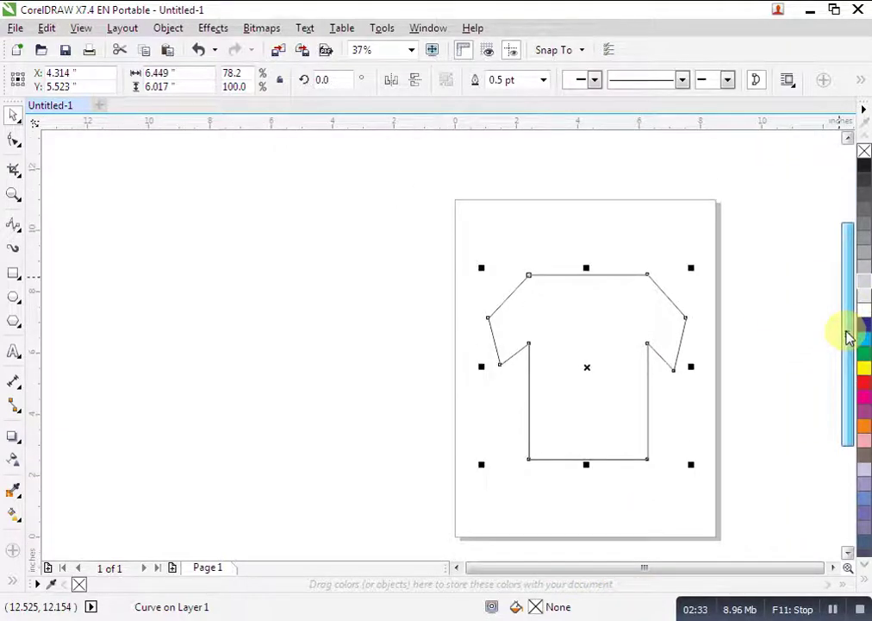
# Step: Draw a 2.917 × 1.528 in ellipse across the shirt's top edge and select both objects
pyautogui.click(14, 296)
pyautogui.moveTo(546, 253); pyautogui.dragTo(636, 299)
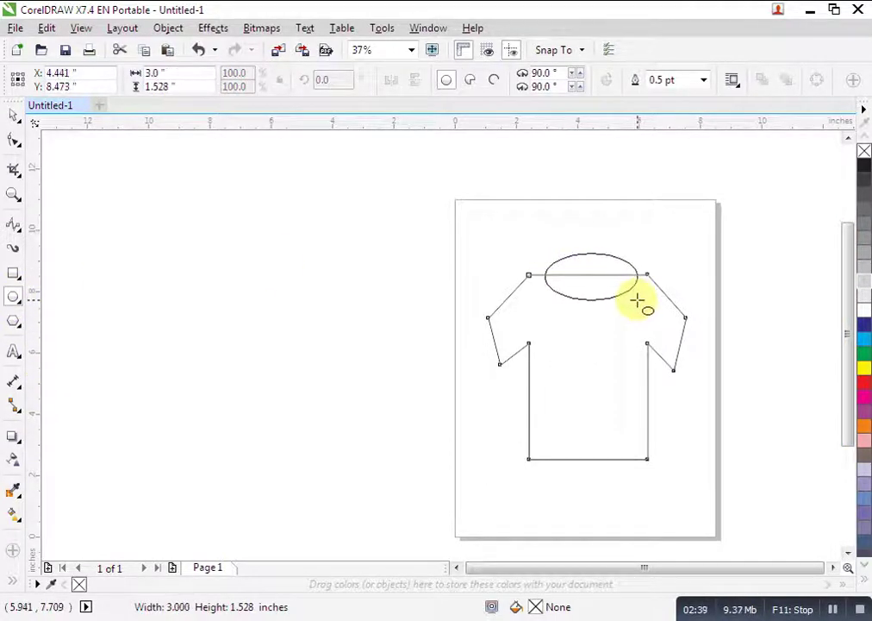
pyautogui.moveTo(635, 298); pyautogui.dragTo(638, 302)
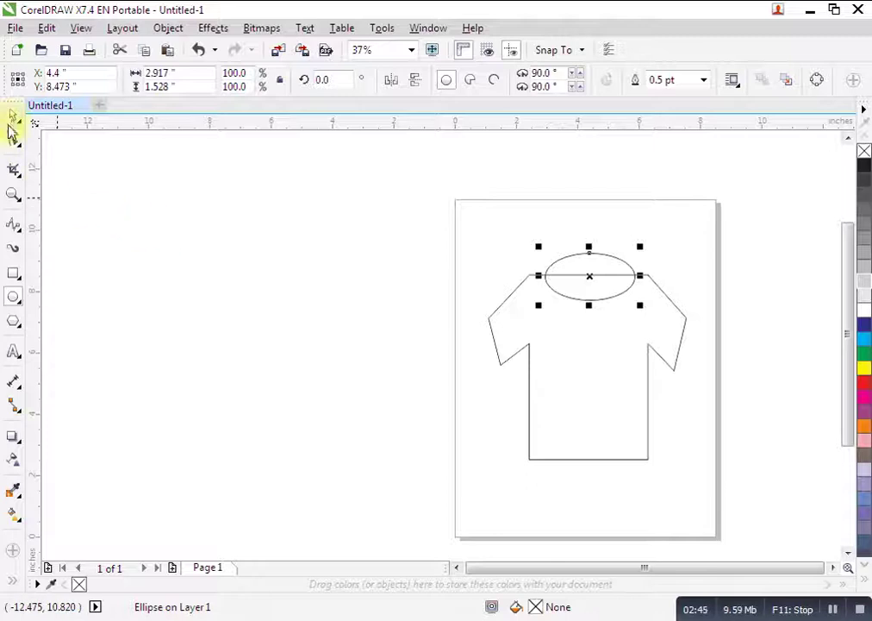
pyautogui.click(12, 122)
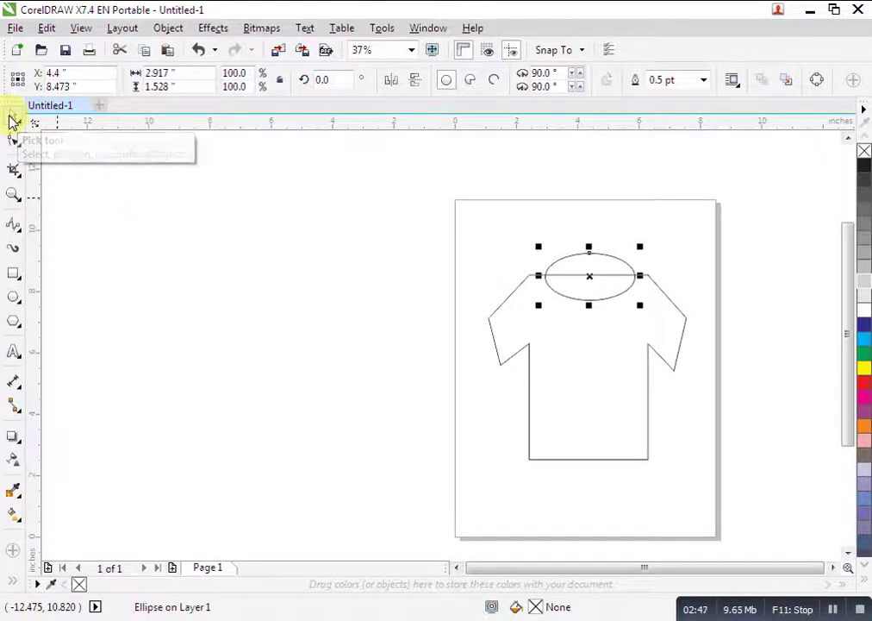
pyautogui.click(457, 226)
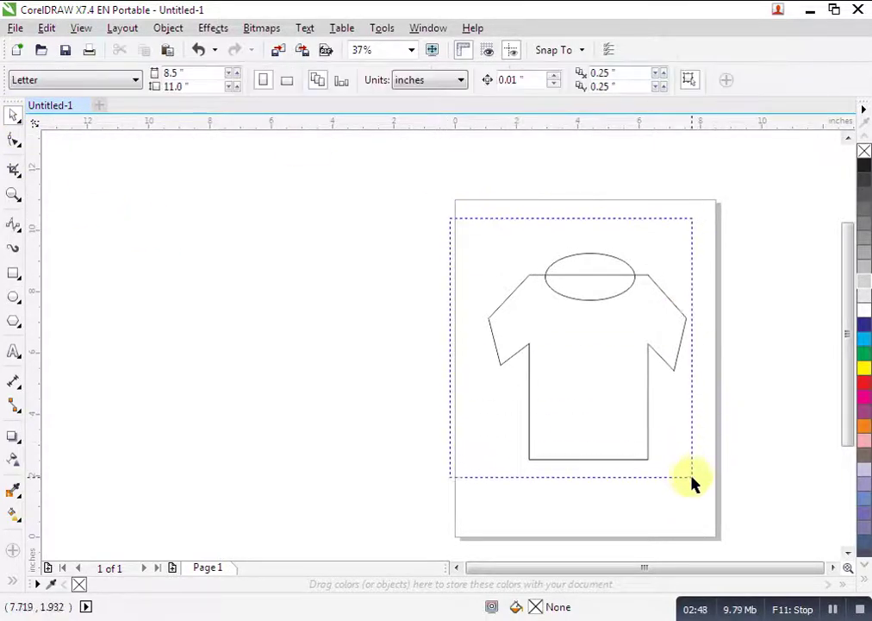
pyautogui.moveTo(457, 226); pyautogui.dragTo(693, 477)
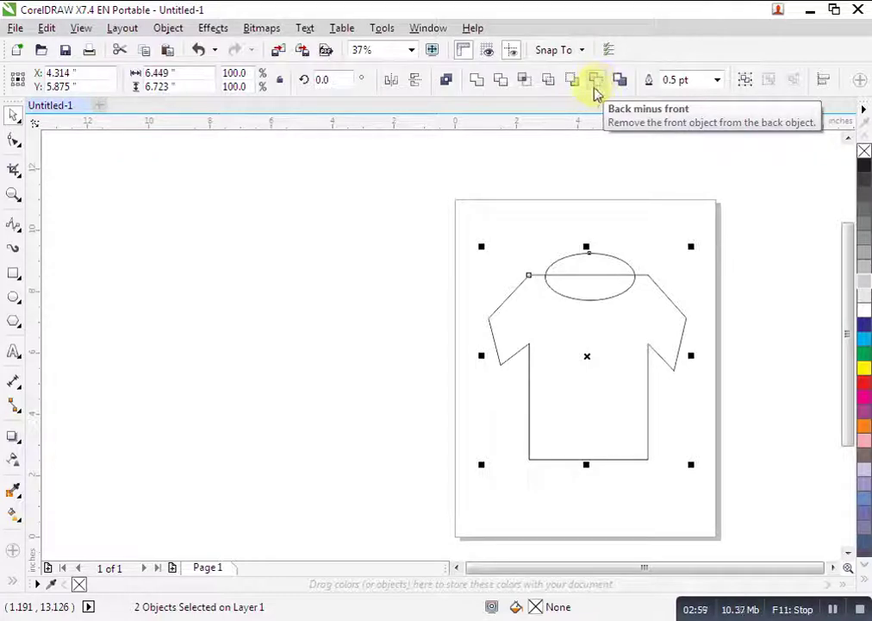
# Step: Cut the ellipse from the T-shirt with Back minus front, then undo that cut
pyautogui.click(594, 89)
pyautogui.click(748, 261)
pyautogui.click(550, 285)
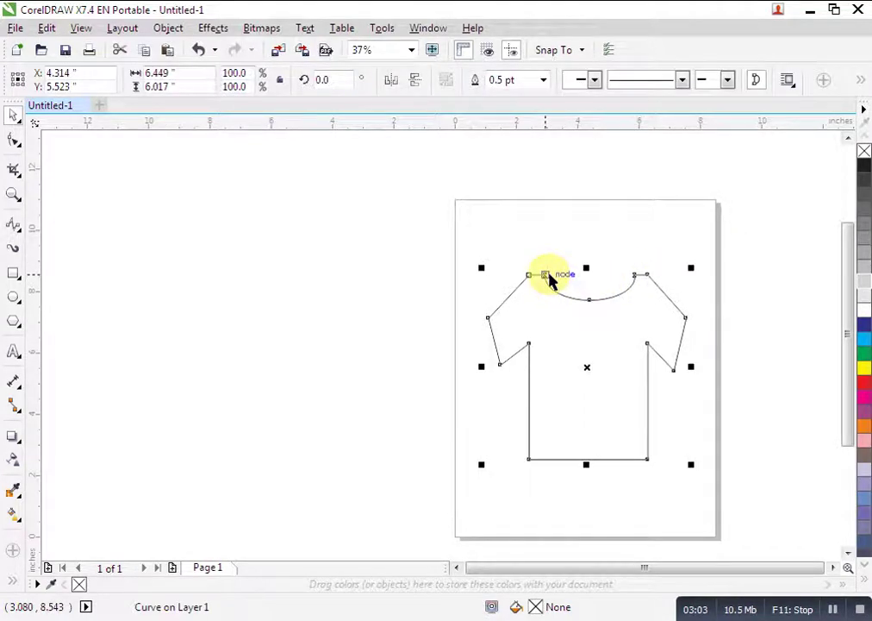
pyautogui.moveTo(547, 274); pyautogui.dragTo(548, 276)
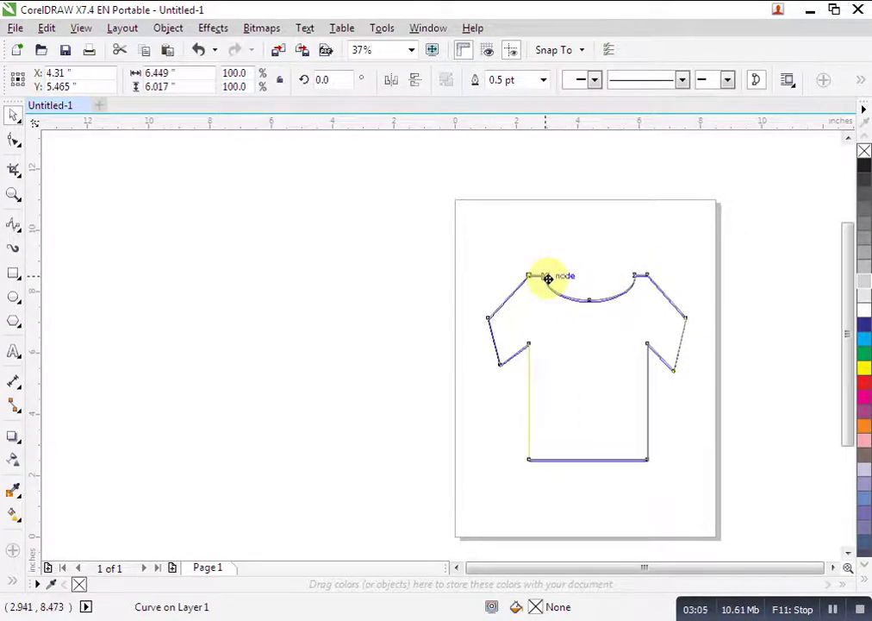
pyautogui.hotkey('ctrl', 'z')
pyautogui.hotkey('ctrl', 'z')
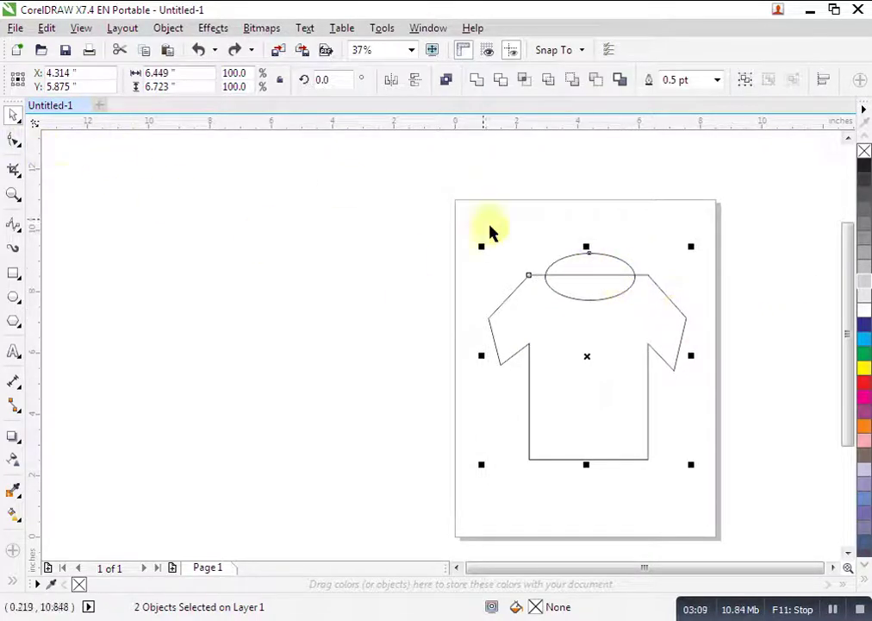
# Step: Narrow the neckline ellipse from both its left and right sides
pyautogui.click(578, 250)
pyautogui.click(663, 283)
pyautogui.click(564, 256)
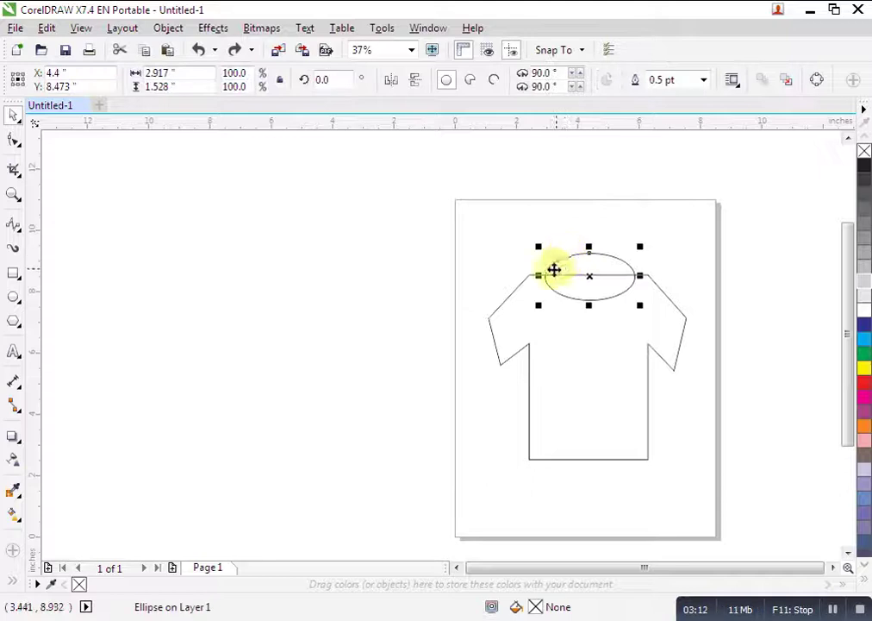
pyautogui.moveTo(538, 275); pyautogui.dragTo(553, 274)
pyautogui.moveTo(636, 275); pyautogui.dragTo(619, 278)
# Step: Subtract the narrower ellipse from the T-shirt to form the curved neckline
pyautogui.moveTo(448, 220)
pyautogui.mouseDown()
pyautogui.moveTo(671, 323)
pyautogui.moveTo(733, 512)
pyautogui.mouseUp()
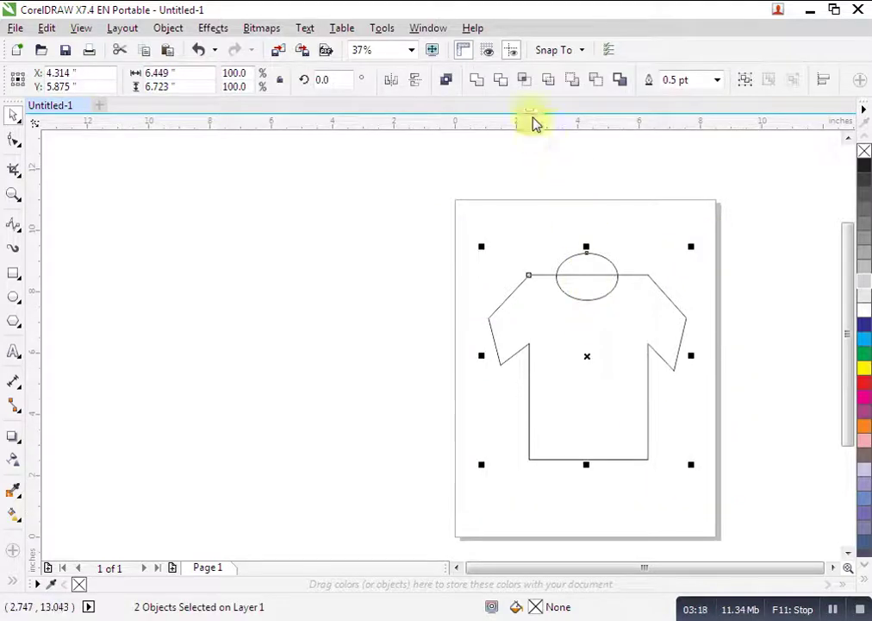
pyautogui.click(601, 89)
pyautogui.click(721, 263)
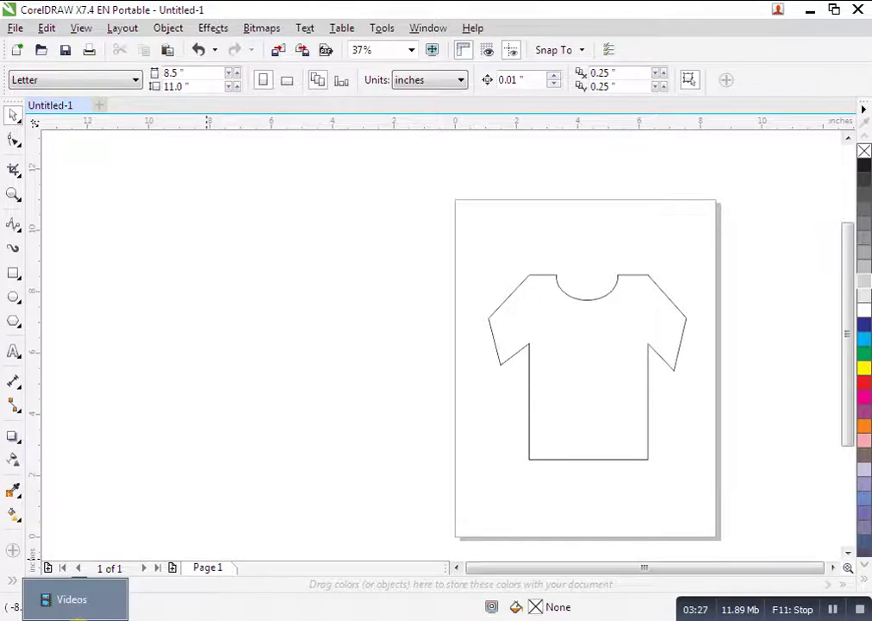
pyautogui.click(74, 605)
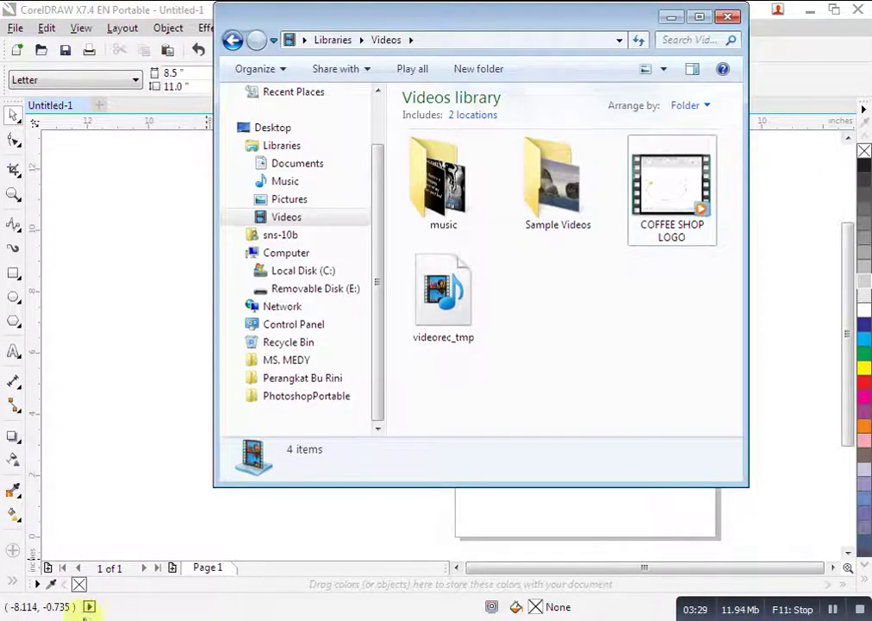
# Step: Browse to Removable Disk (E:) > A.Y 2020-2021 > g12 > COFFEE SHOP LOGO
pyautogui.click(339, 292)
pyautogui.doubleClick(446, 138)
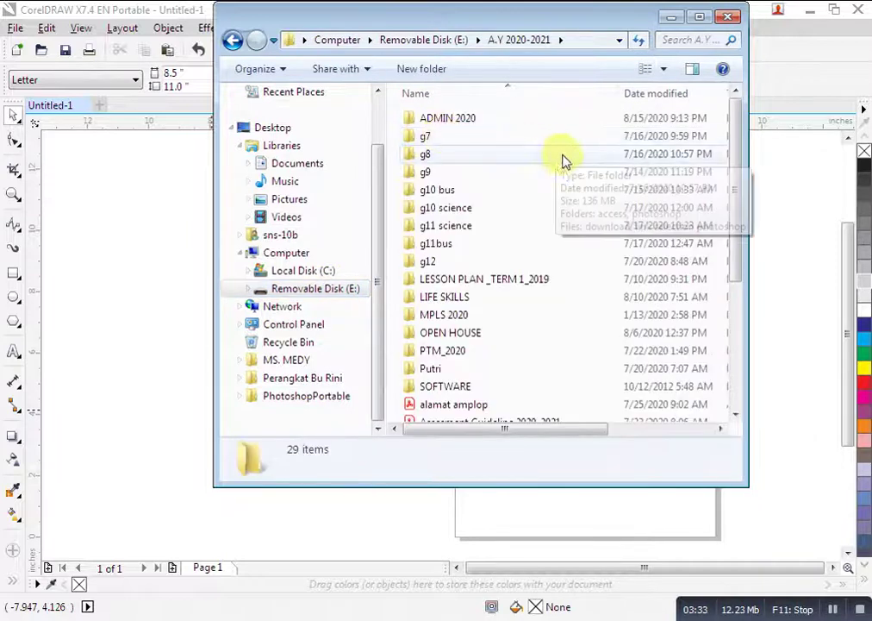
pyautogui.doubleClick(427, 261)
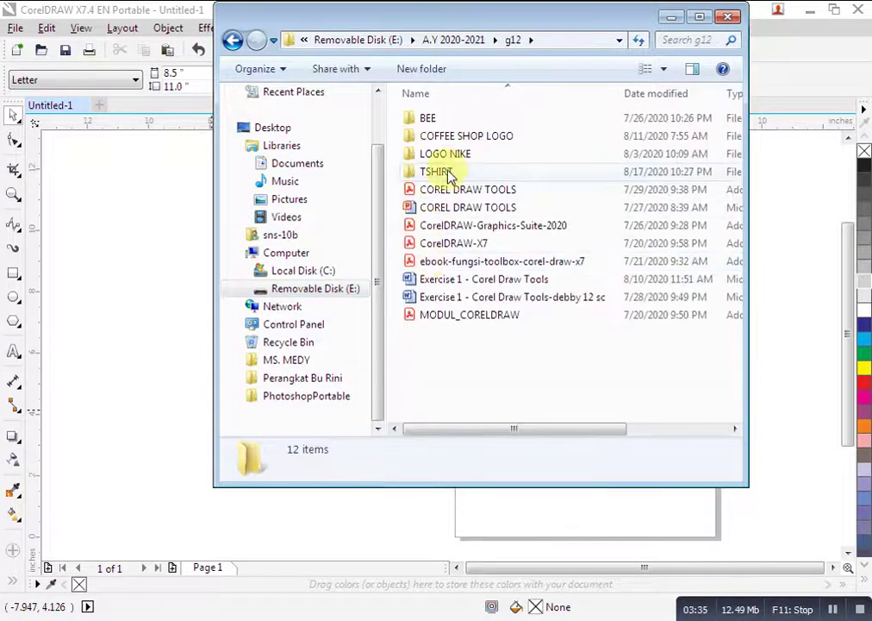
pyautogui.doubleClick(489, 138)
# Step: Drag Coffee cup logo-2 from Explorer onto the CorelDRAW T-shirt drawing
pyautogui.moveTo(533, 19)
pyautogui.mouseDown()
pyautogui.moveTo(266, 187)
pyautogui.moveTo(254, 184)
pyautogui.mouseUp()
pyautogui.moveTo(272, 604)
pyautogui.mouseDown()
pyautogui.moveTo(361, 604)
pyautogui.moveTo(265, 604)
pyautogui.mouseUp()
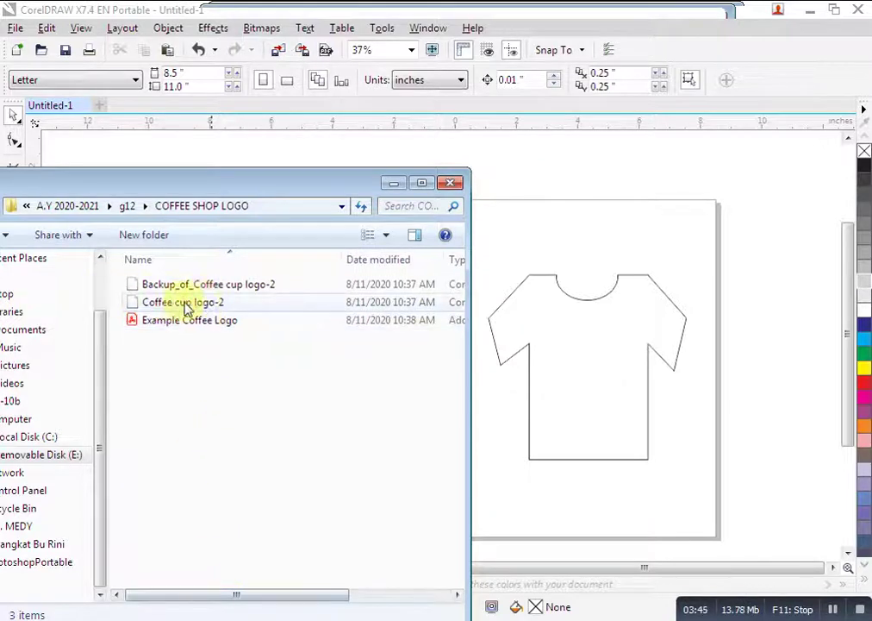
pyautogui.moveTo(182, 303)
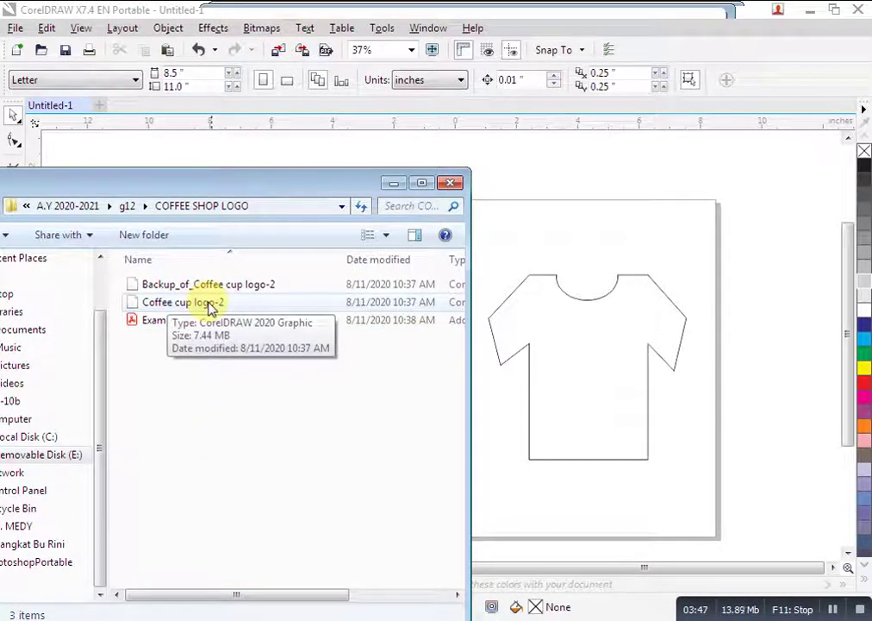
pyautogui.moveTo(176, 306); pyautogui.dragTo(571, 341)
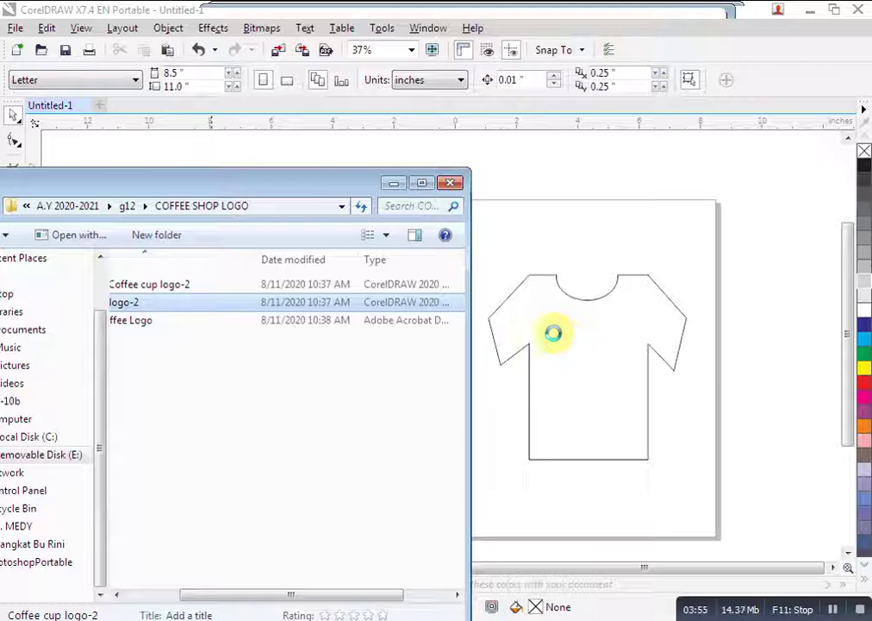
pyautogui.click(393, 185)
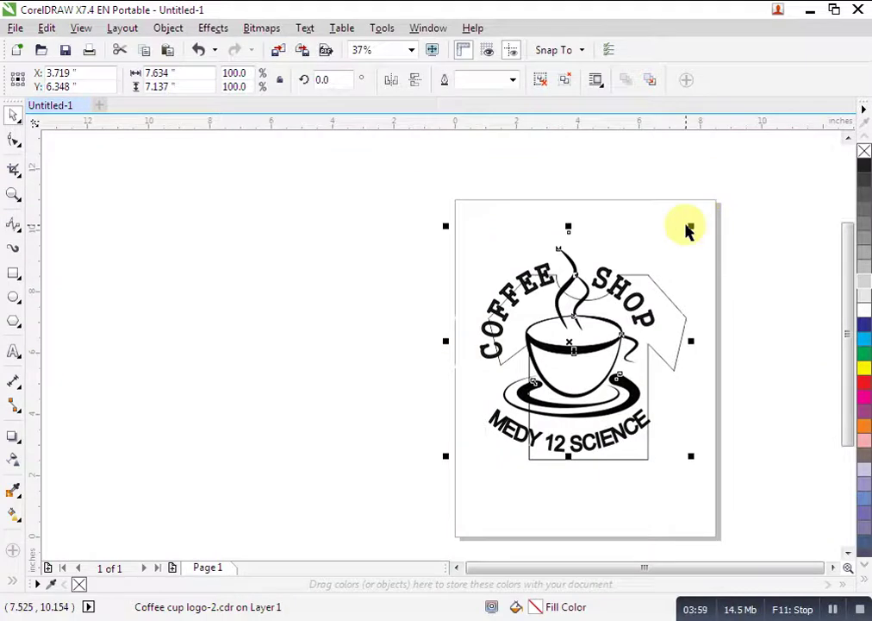
# Step: Scale the coffee logo to 3.2 × 2.992 in and centre it on the shirt's chest
pyautogui.moveTo(691, 227); pyautogui.dragTo(522, 347)
pyautogui.moveTo(490, 416); pyautogui.dragTo(583, 371)
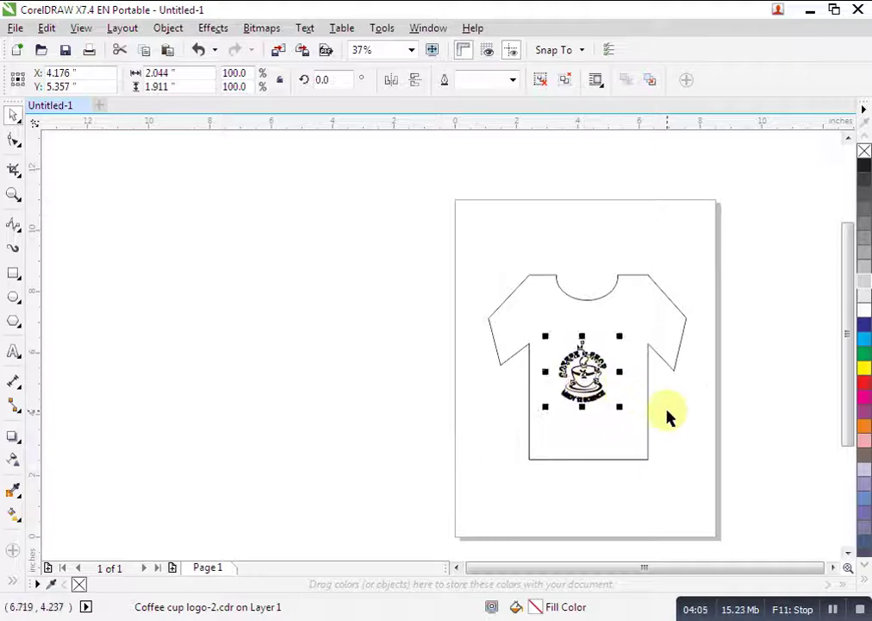
pyautogui.moveTo(619, 406)
pyautogui.mouseDown()
pyautogui.moveTo(681, 437)
pyautogui.moveTo(619, 406)
pyautogui.moveTo(607, 385)
pyautogui.mouseUp()
pyautogui.click(797, 419)
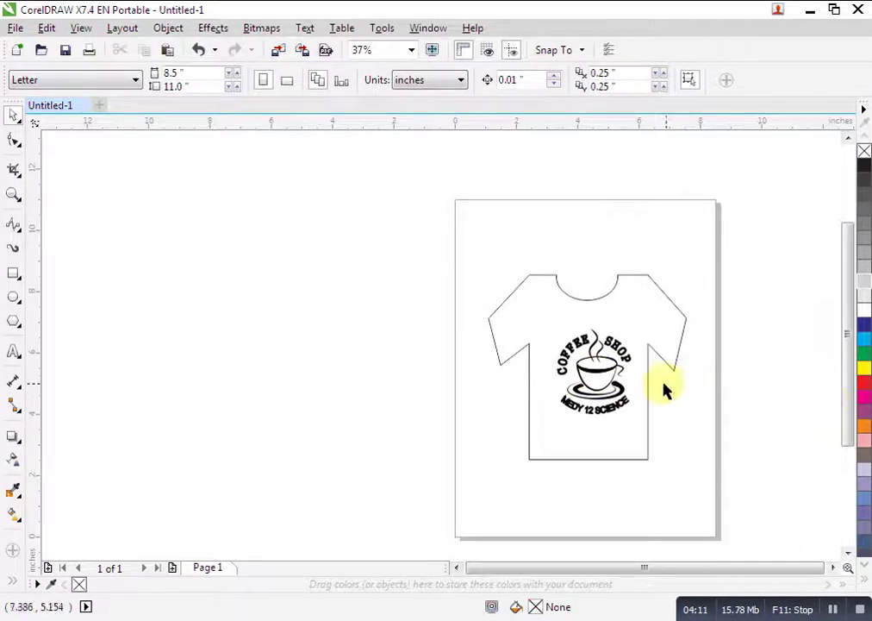
pyautogui.click(594, 362)
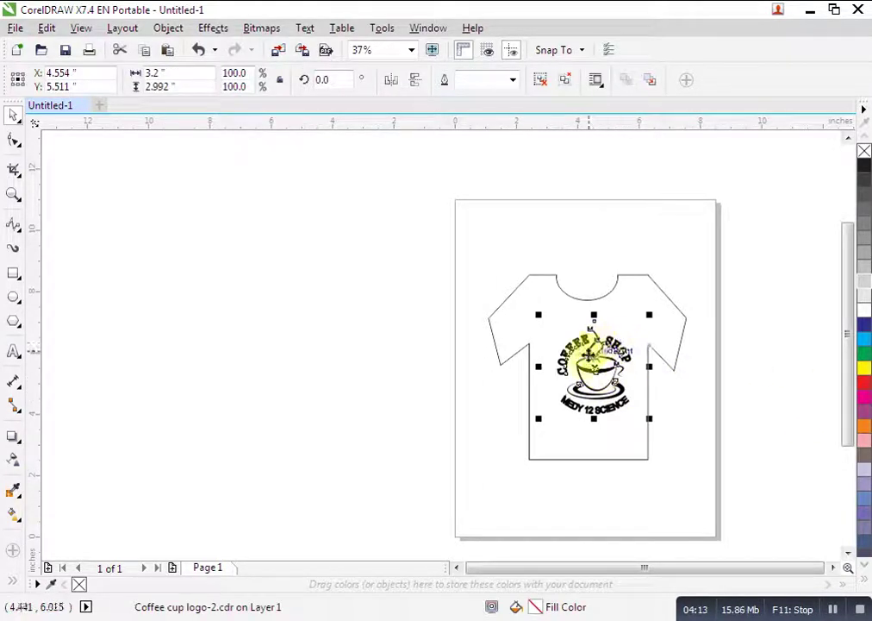
pyautogui.moveTo(600, 342); pyautogui.dragTo(584, 360)
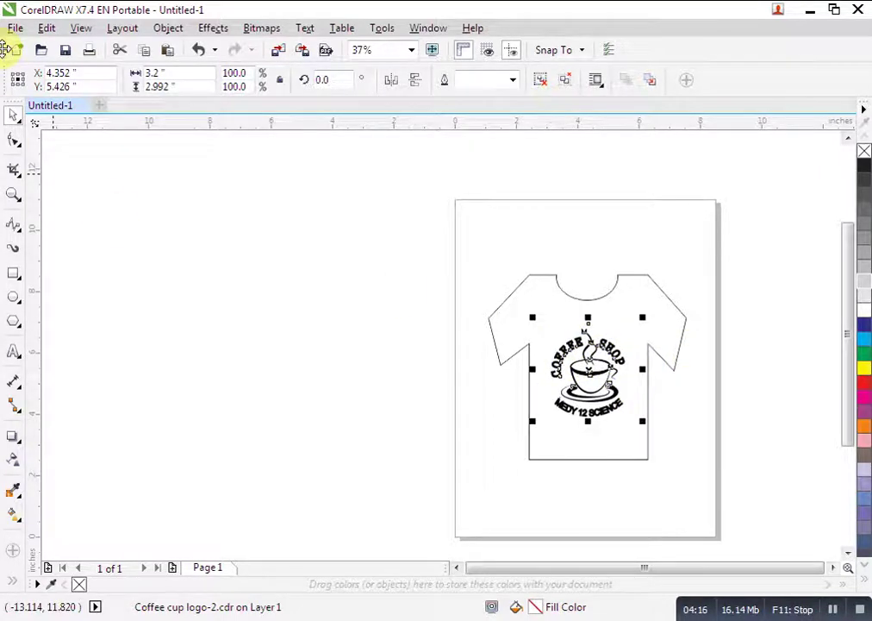